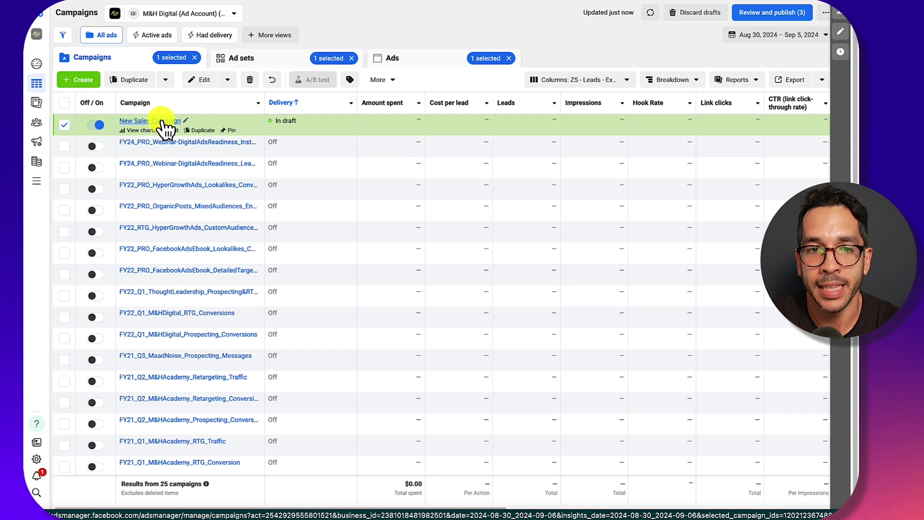
Drill from New Sales Campaign through New Sales Ad Set into editing the New Sales Ad.
left_click(162, 121)
left_click(163, 122)
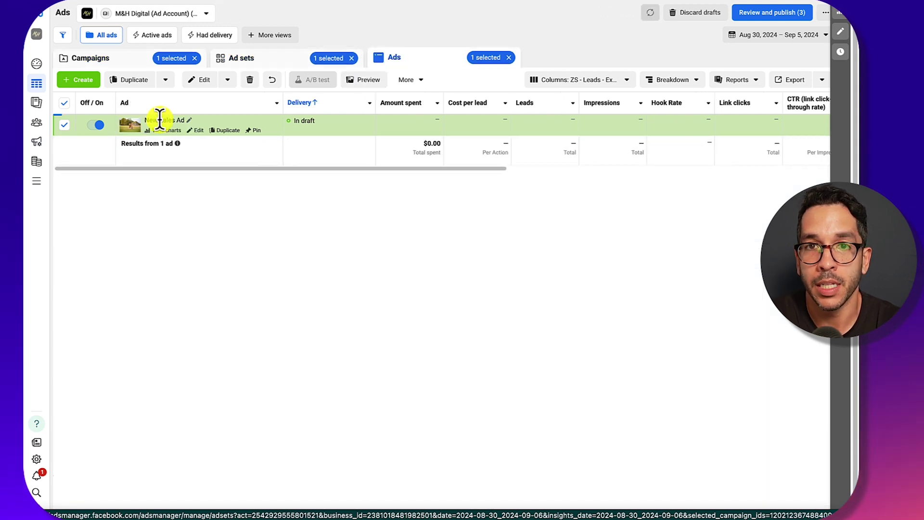
left_click(198, 130)
scroll(299, 244, "down", 4)
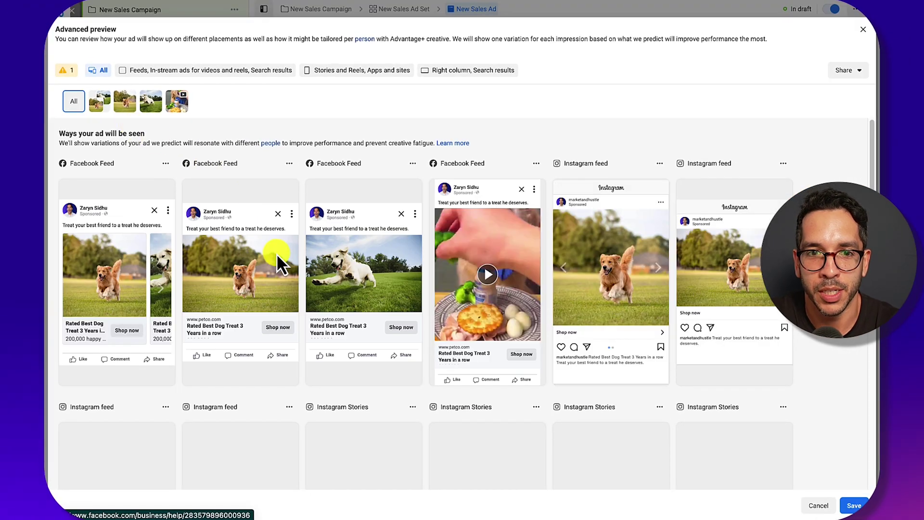
Preview the variations of the first dog image alone, the video alone, then all creatives.
scroll(267, 277, "down", 1)
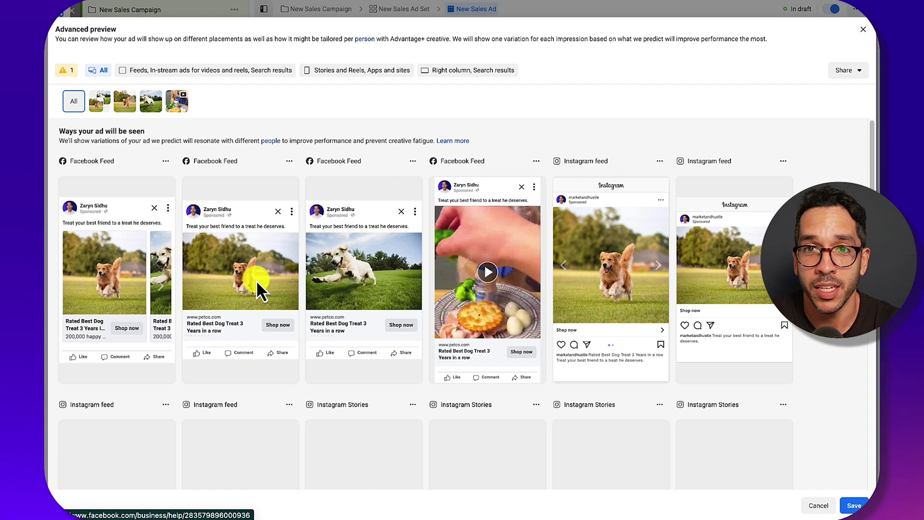
left_click(99, 101)
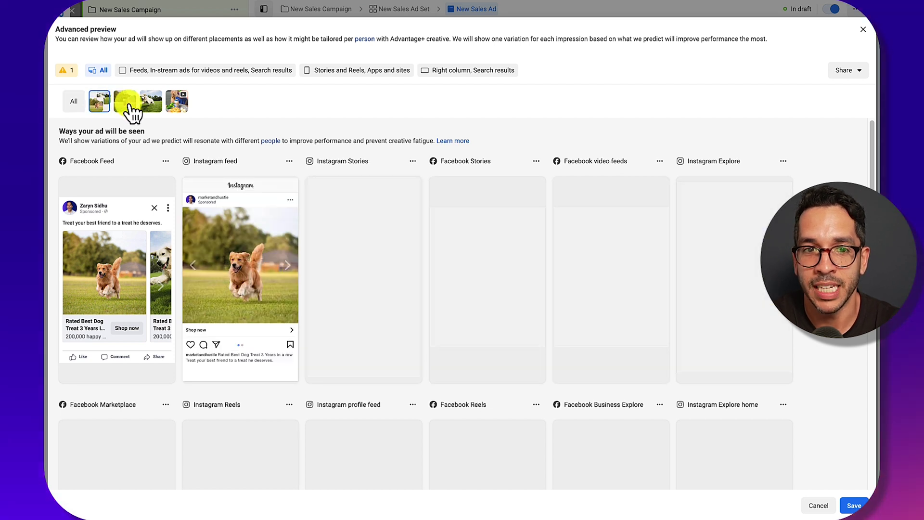
left_click(176, 105)
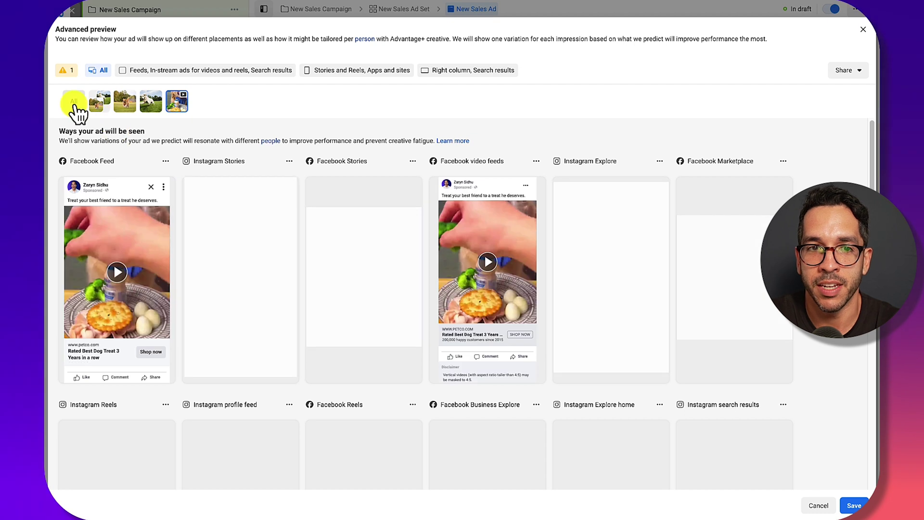
left_click(74, 101)
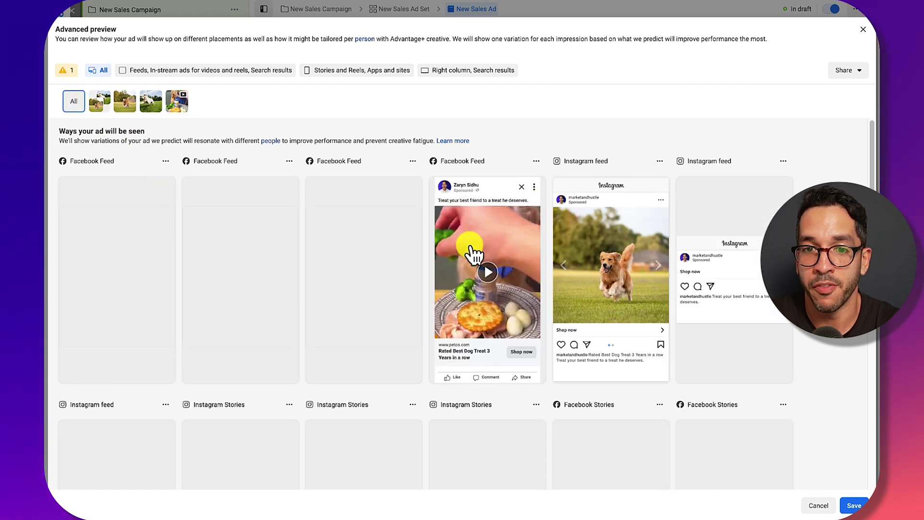
Step the Instagram and Facebook Feed carousels to the petco.com end card, then review Stories, video feeds and Explore placements.
left_click(658, 265)
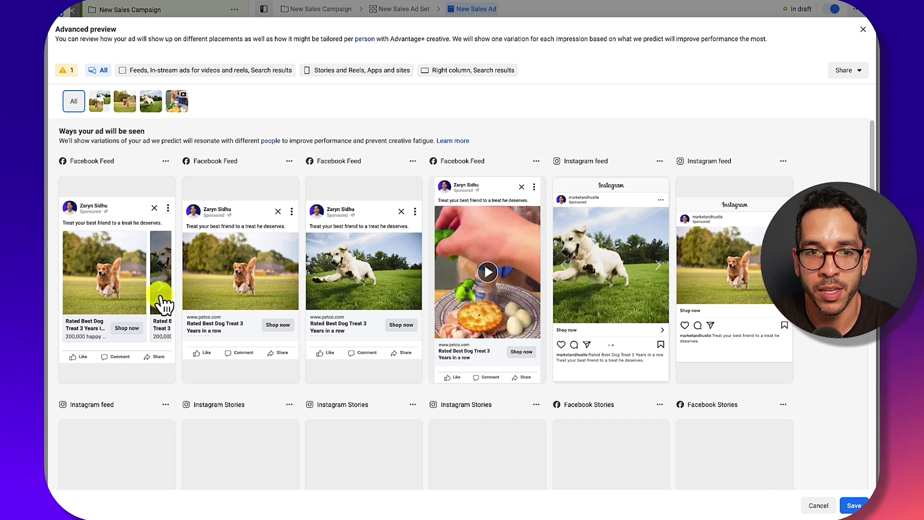
left_click(161, 288)
left_click(160, 288)
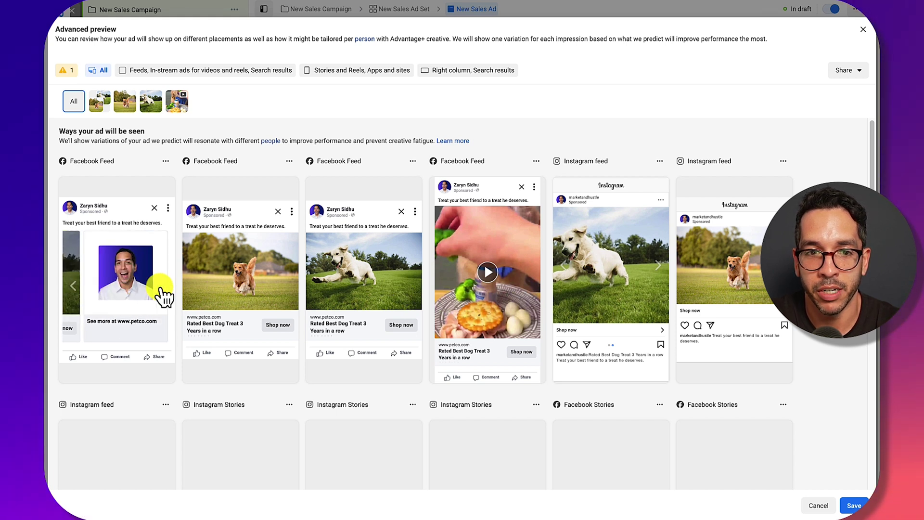
scroll(527, 316, "down", 5)
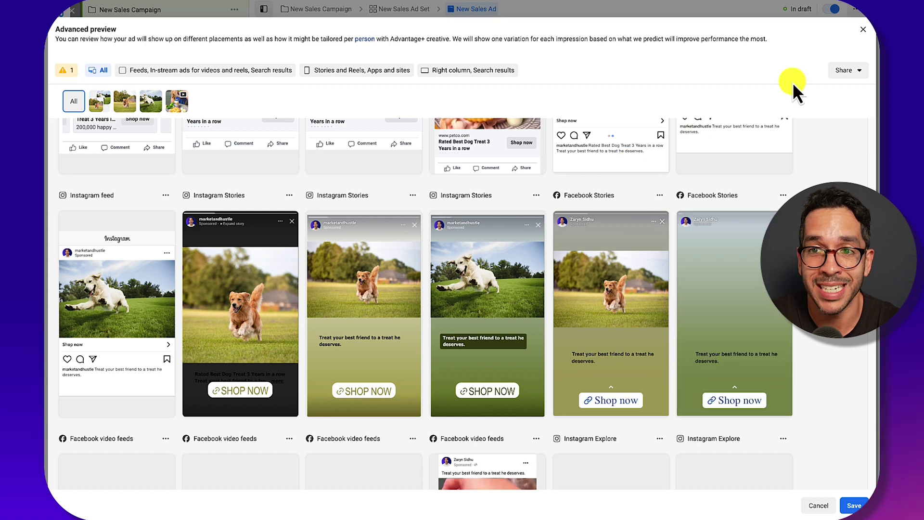
scroll(643, 242, "down", 2)
scroll(737, 206, "down", 2)
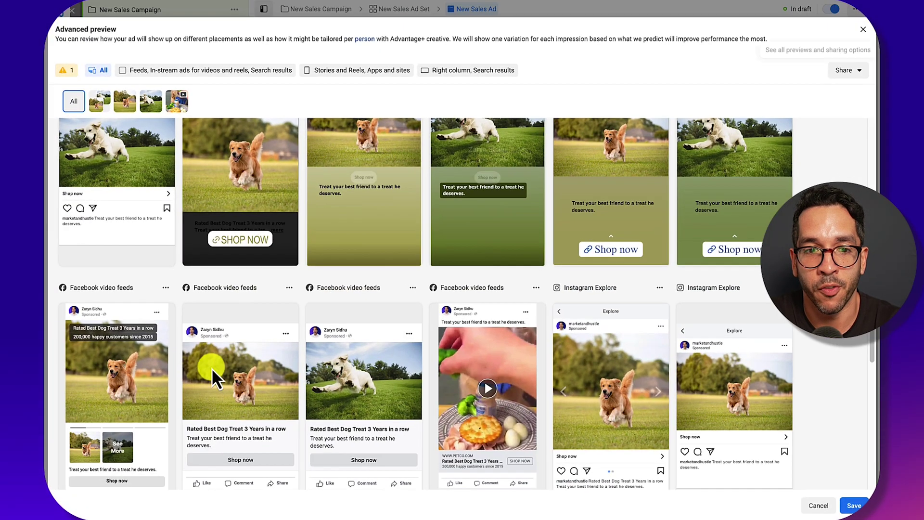
scroll(138, 267, "down", 3)
scroll(131, 253, "up", 1)
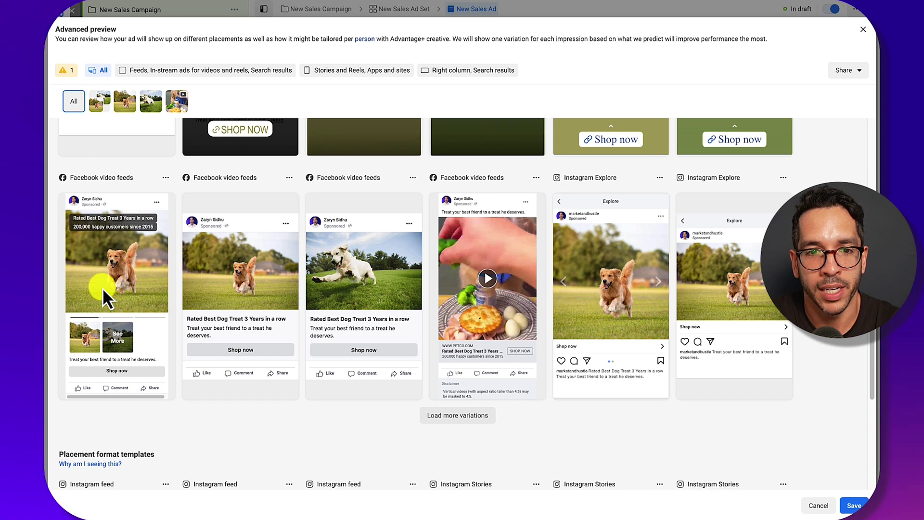
left_click(154, 278)
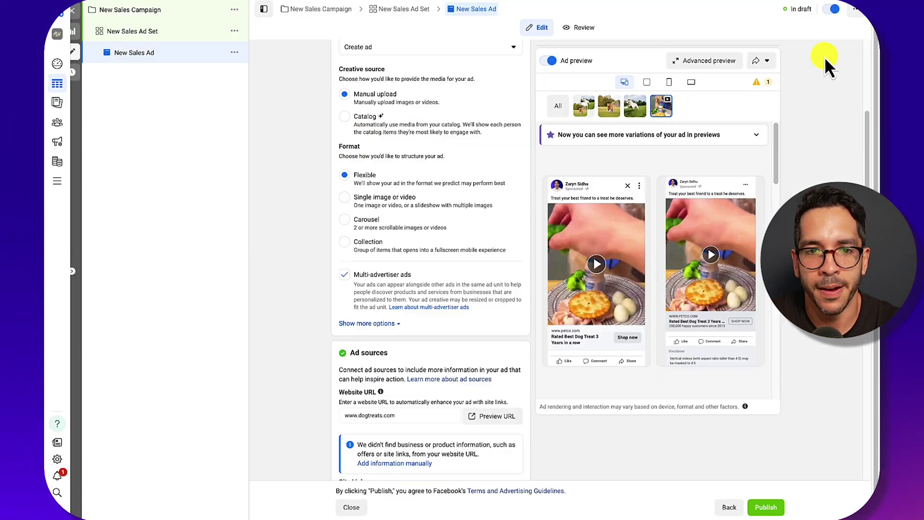
scroll(313, 267, "up", 3)
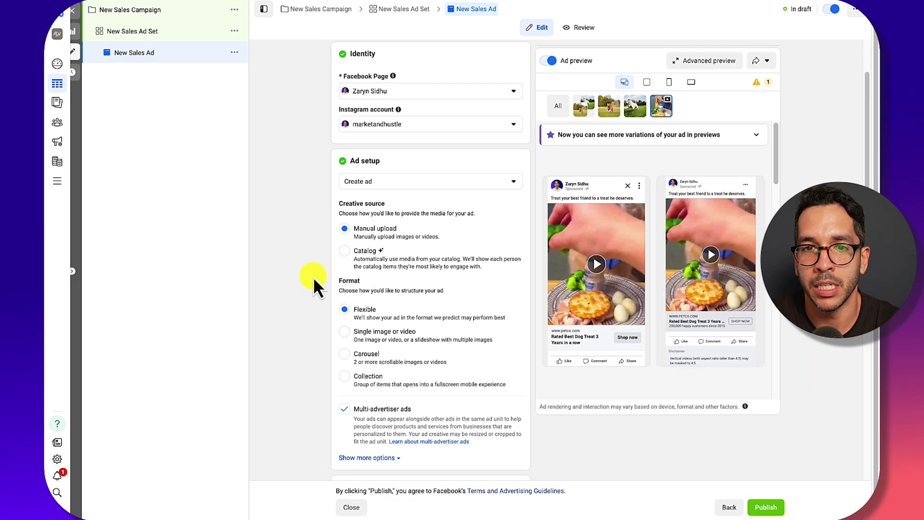
scroll(313, 289, "down", 12)
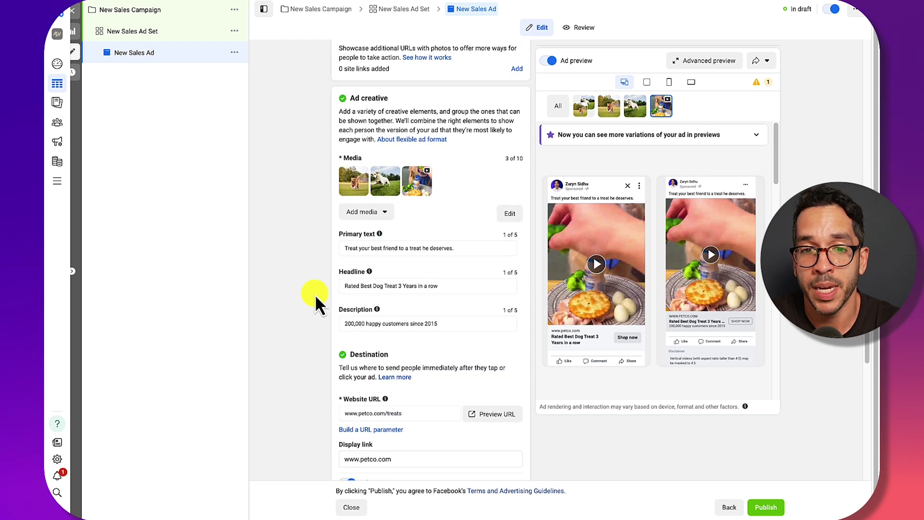
left_click(403, 229)
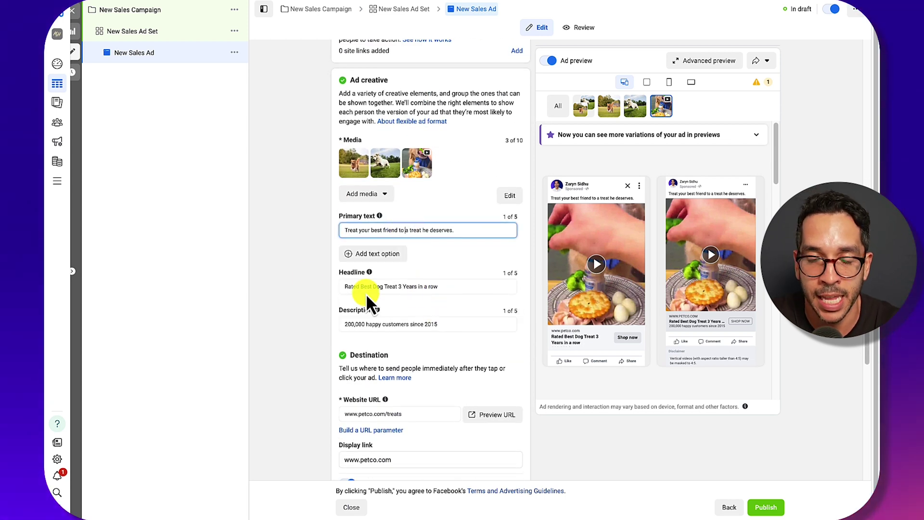
scroll(318, 284, "up", 3)
scroll(318, 284, "up", 7)
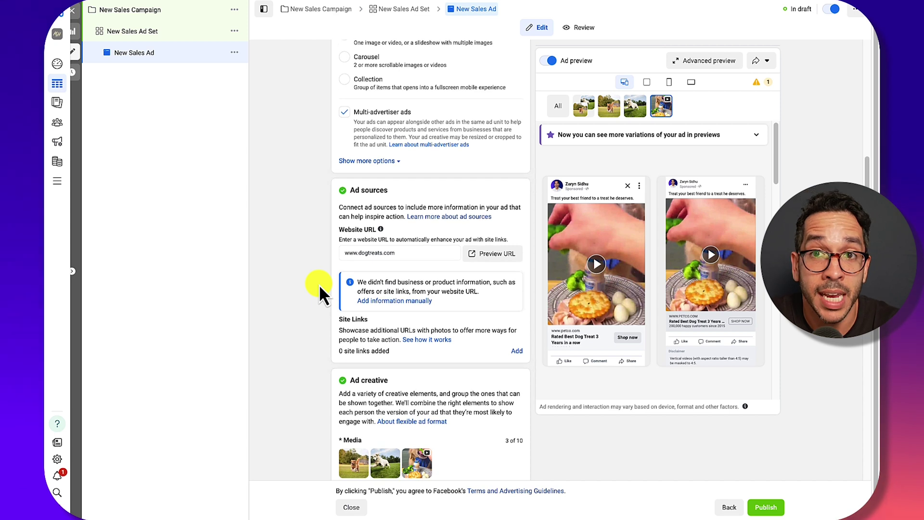
scroll(318, 283, "up", 2)
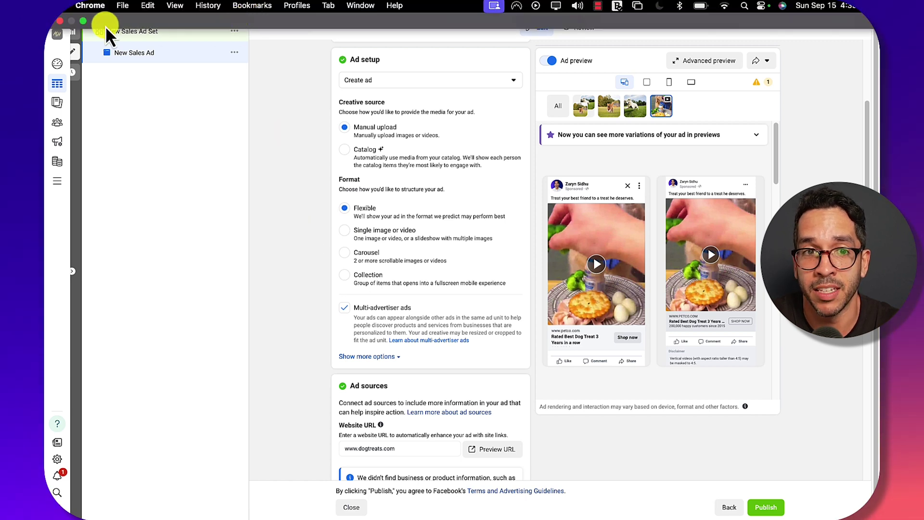
left_click(82, 22)
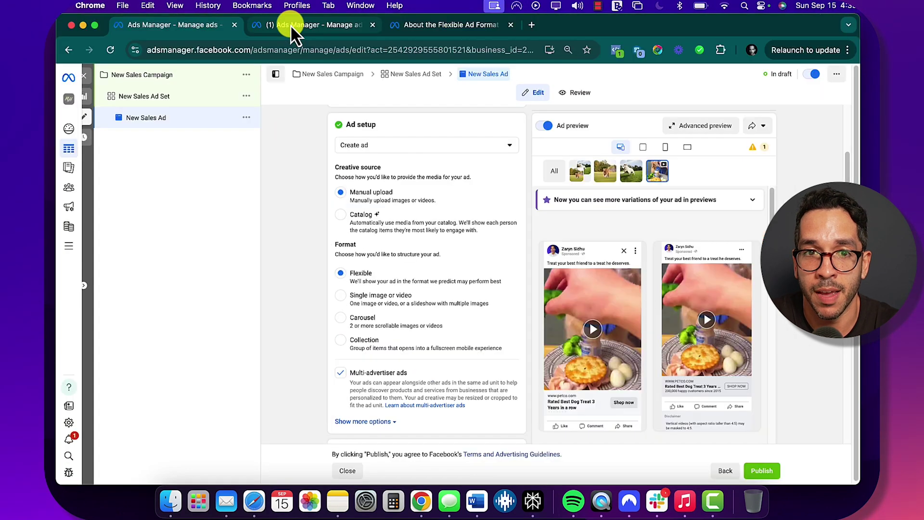
left_click(290, 25)
left_click(94, 25)
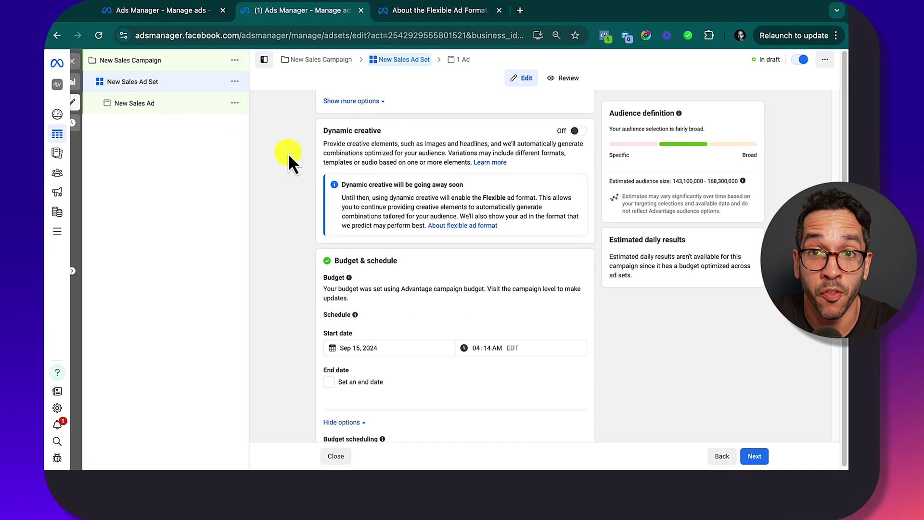
scroll(285, 212, "up", 1)
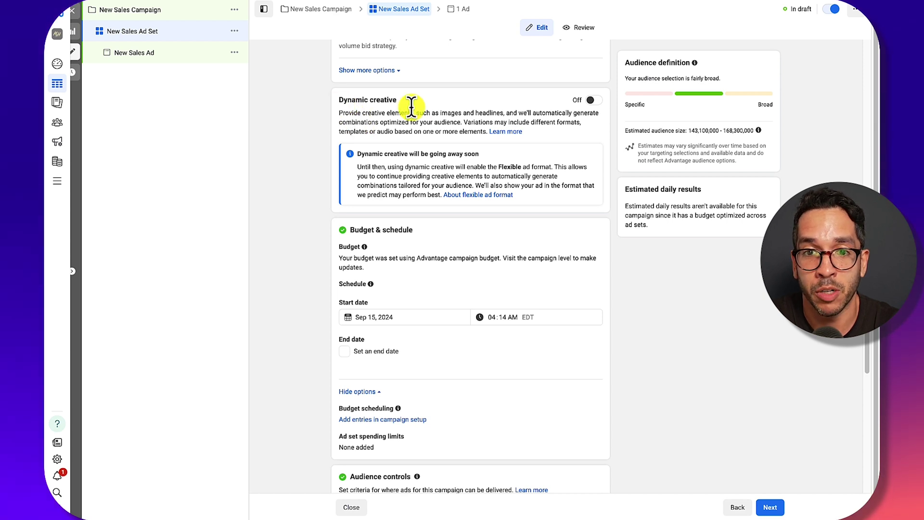
mouse_move(209, 2)
left_click(83, 21)
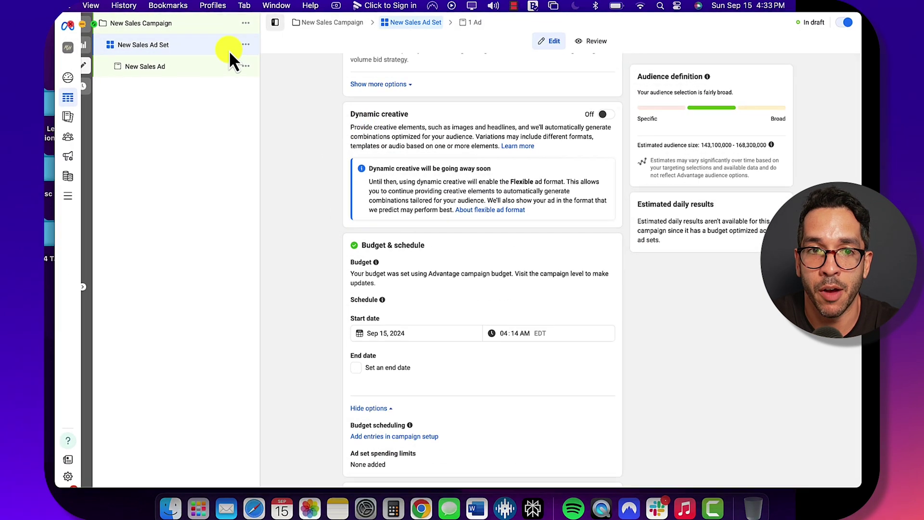
left_click(229, 56)
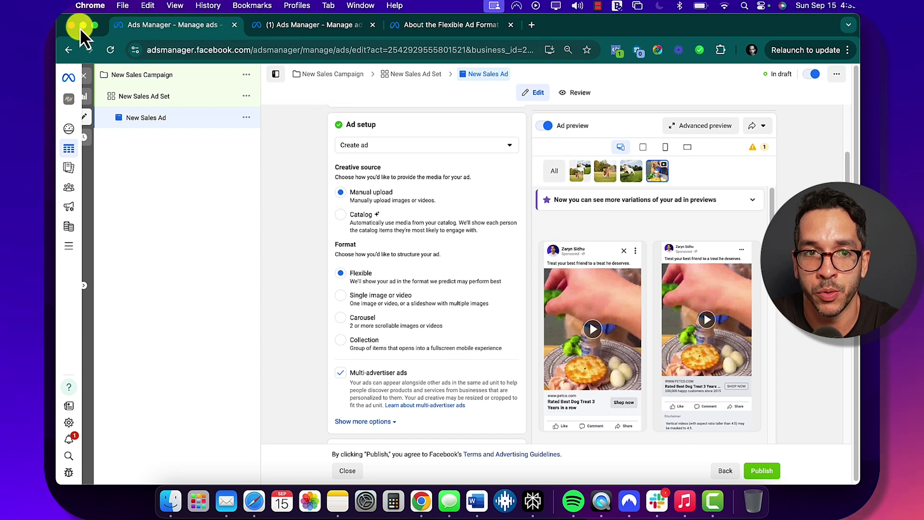
left_click(95, 25)
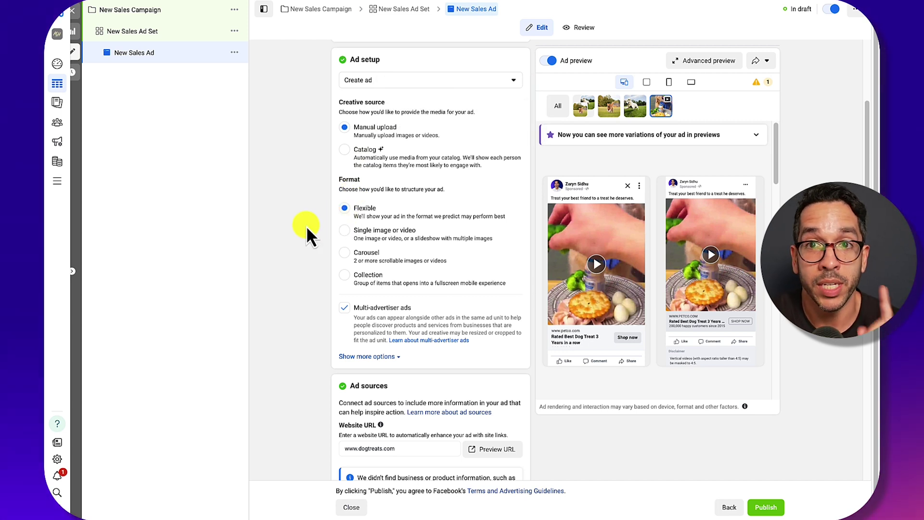
scroll(337, 320, "down", 3)
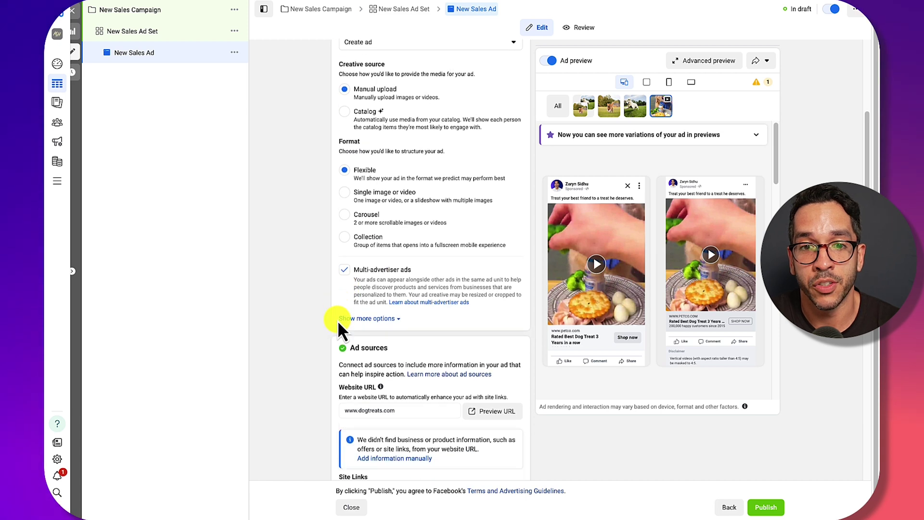
scroll(336, 322, "down", 7)
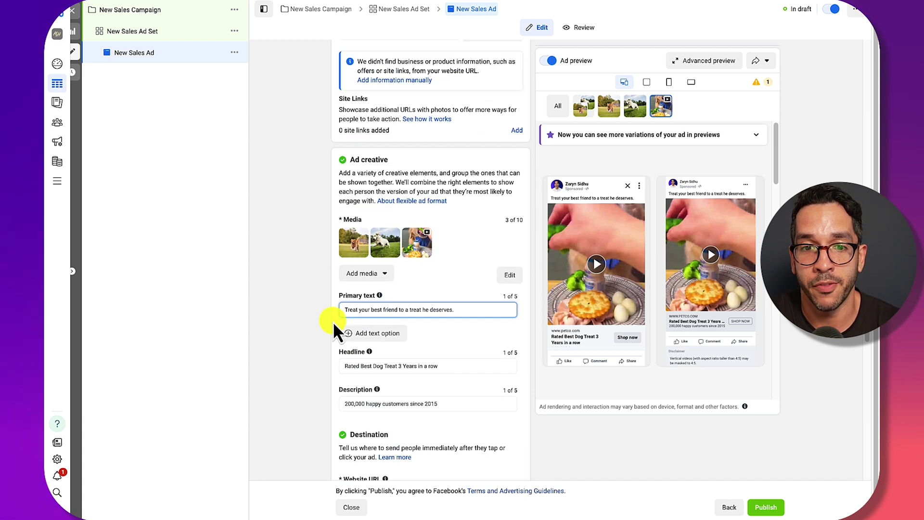
scroll(333, 322, "down", 6)
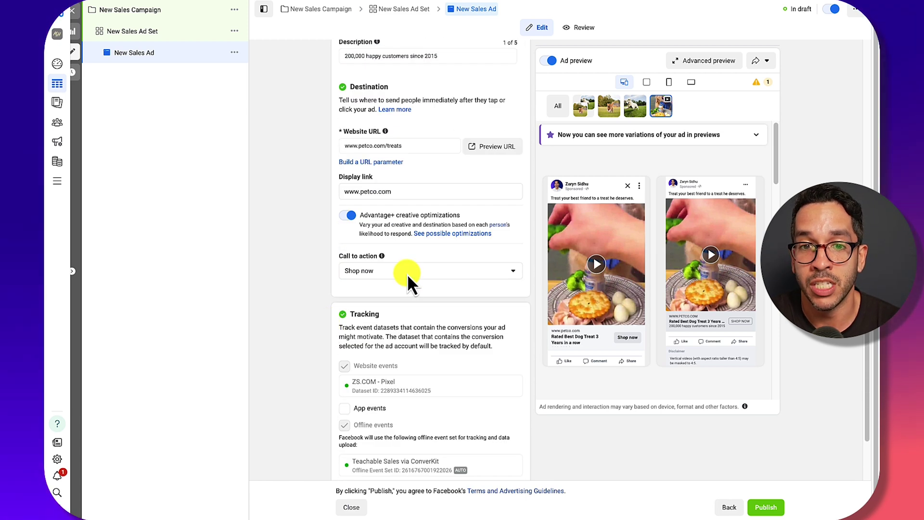
left_click(407, 271)
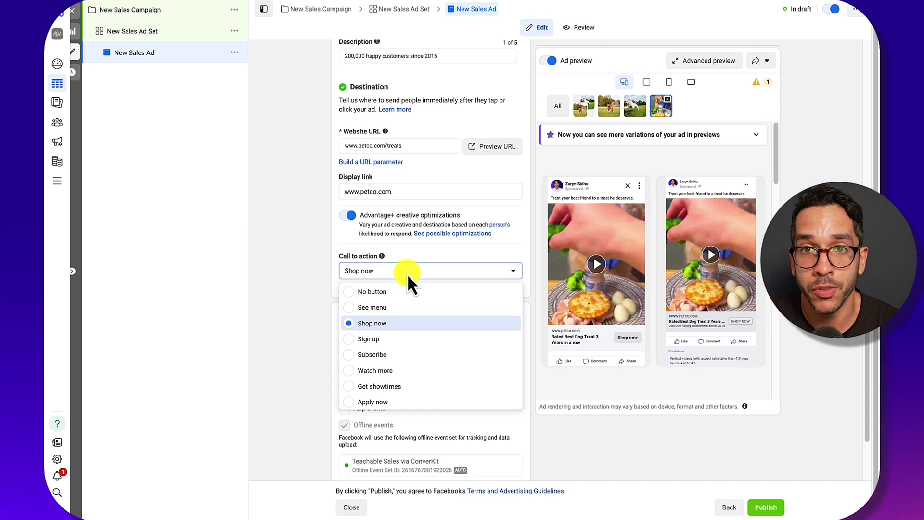
left_click(310, 248)
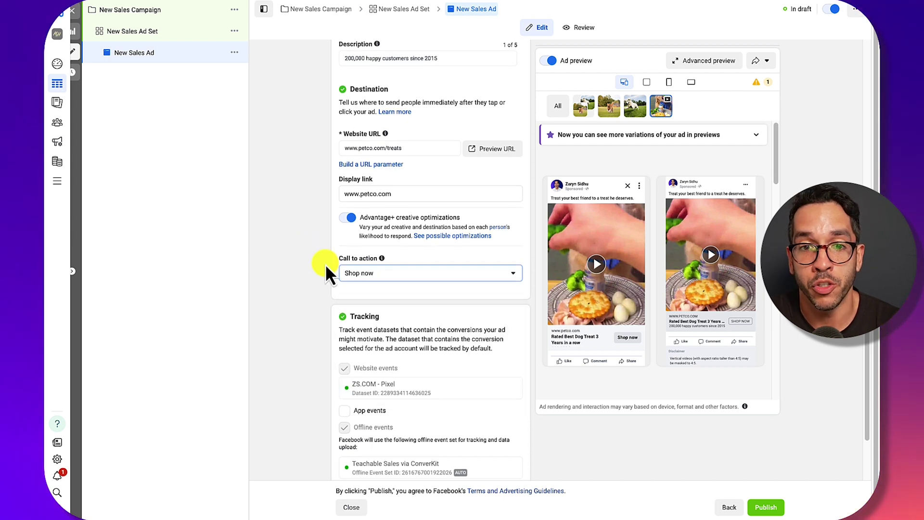
scroll(325, 263, "up", 4)
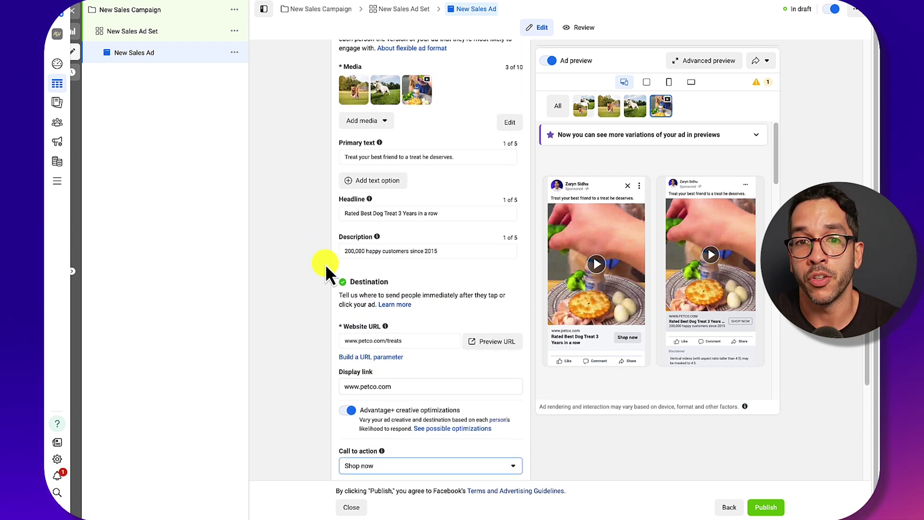
scroll(325, 272, "up", 1)
scroll(362, 283, "up", 1)
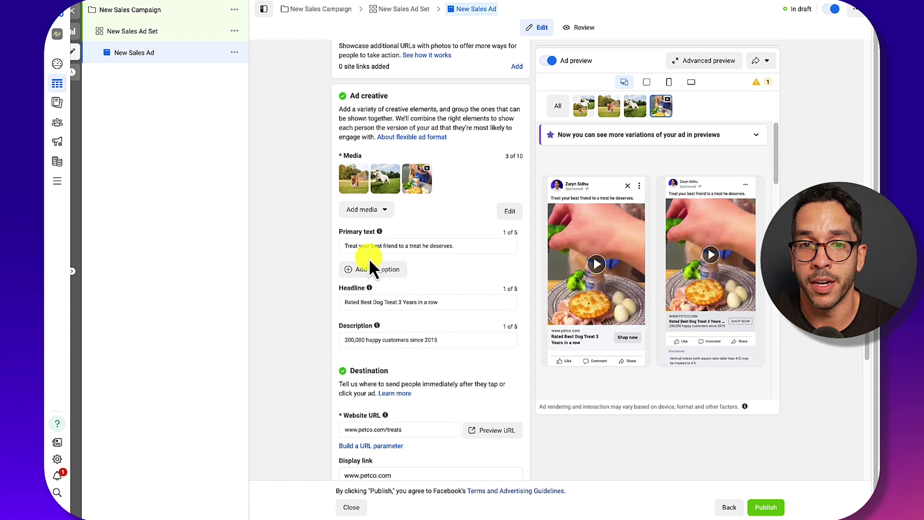
scroll(363, 268, "up", 4)
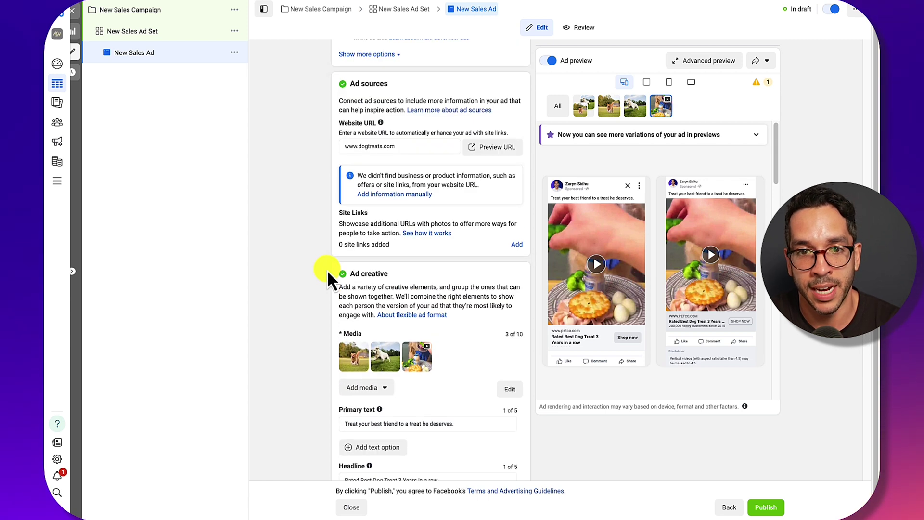
scroll(327, 270, "up", 1)
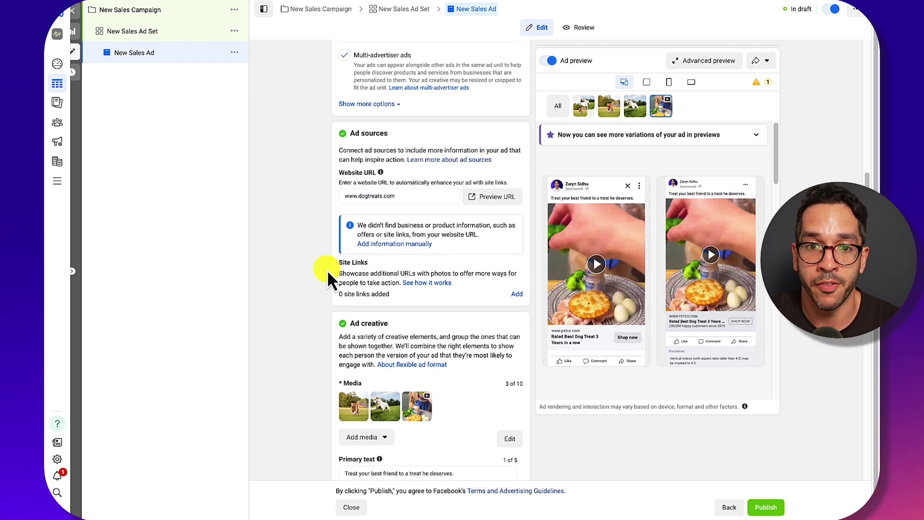
scroll(338, 283, "down", 5)
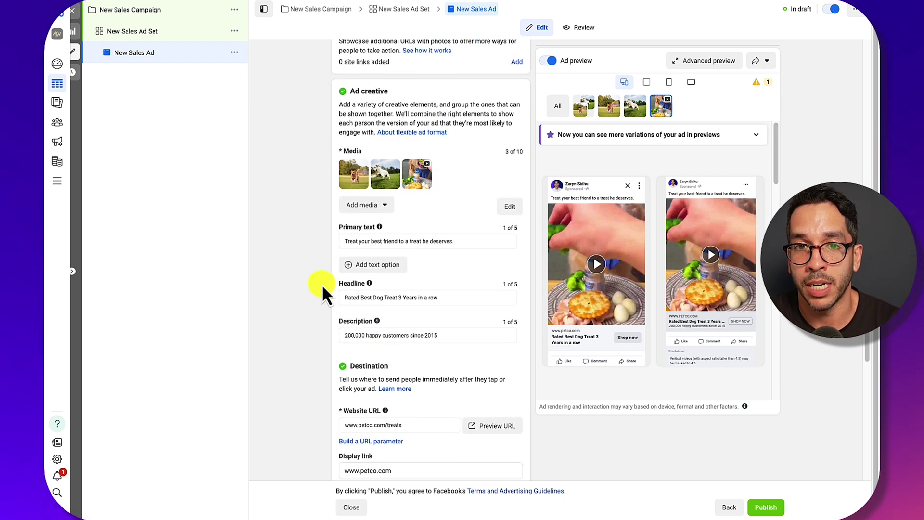
scroll(321, 284, "down", 1)
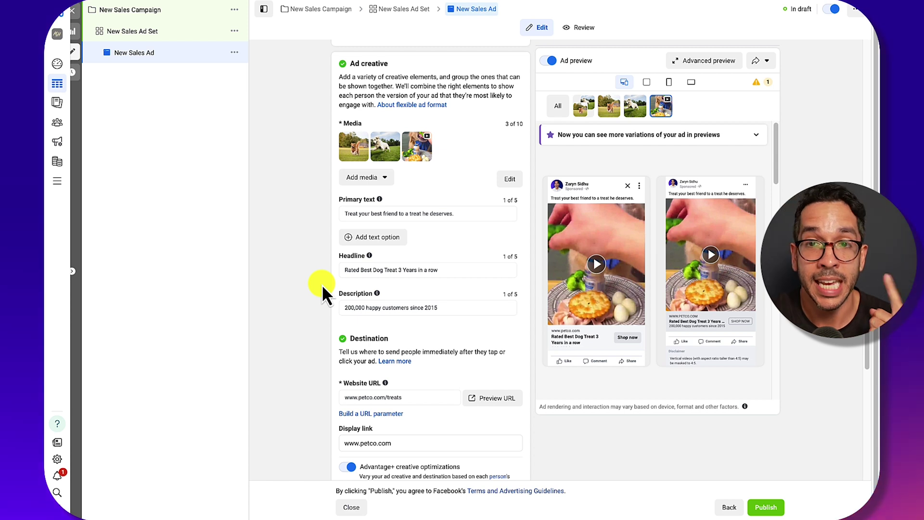